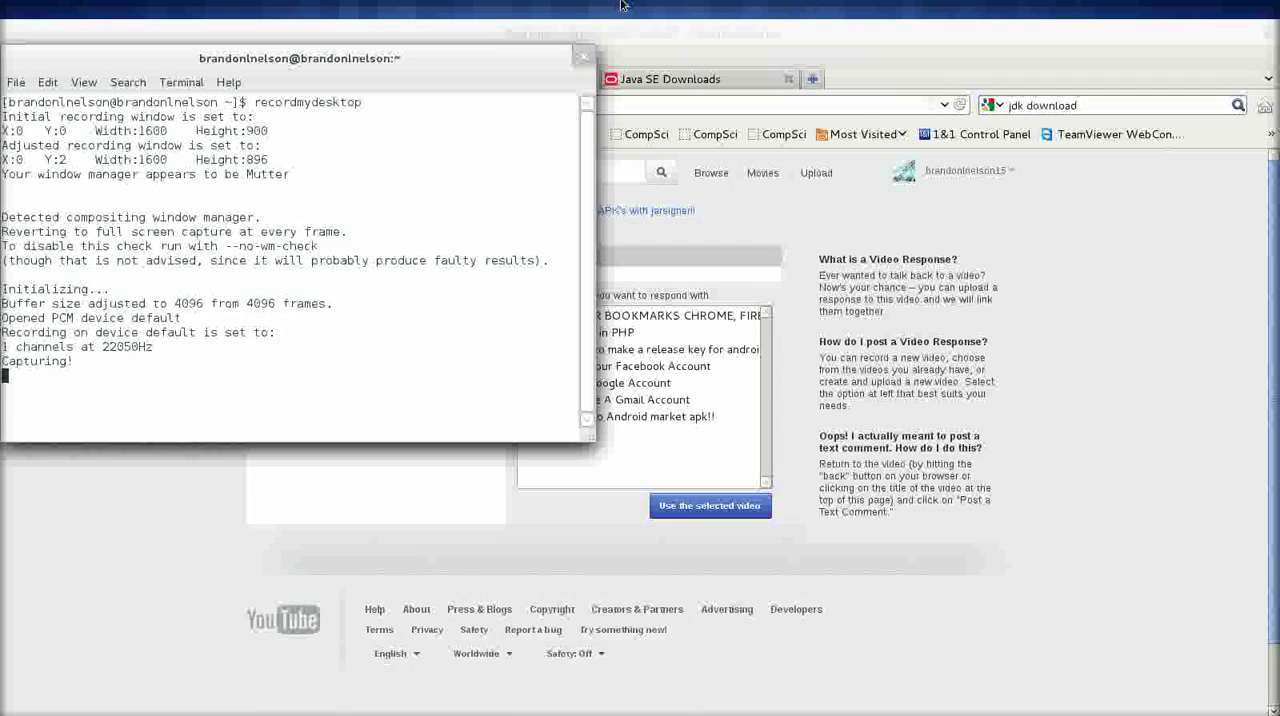
# Step: Raise the Firefox window showing the YouTube video-response page above the recording terminal
pyautogui.click(715, 34)
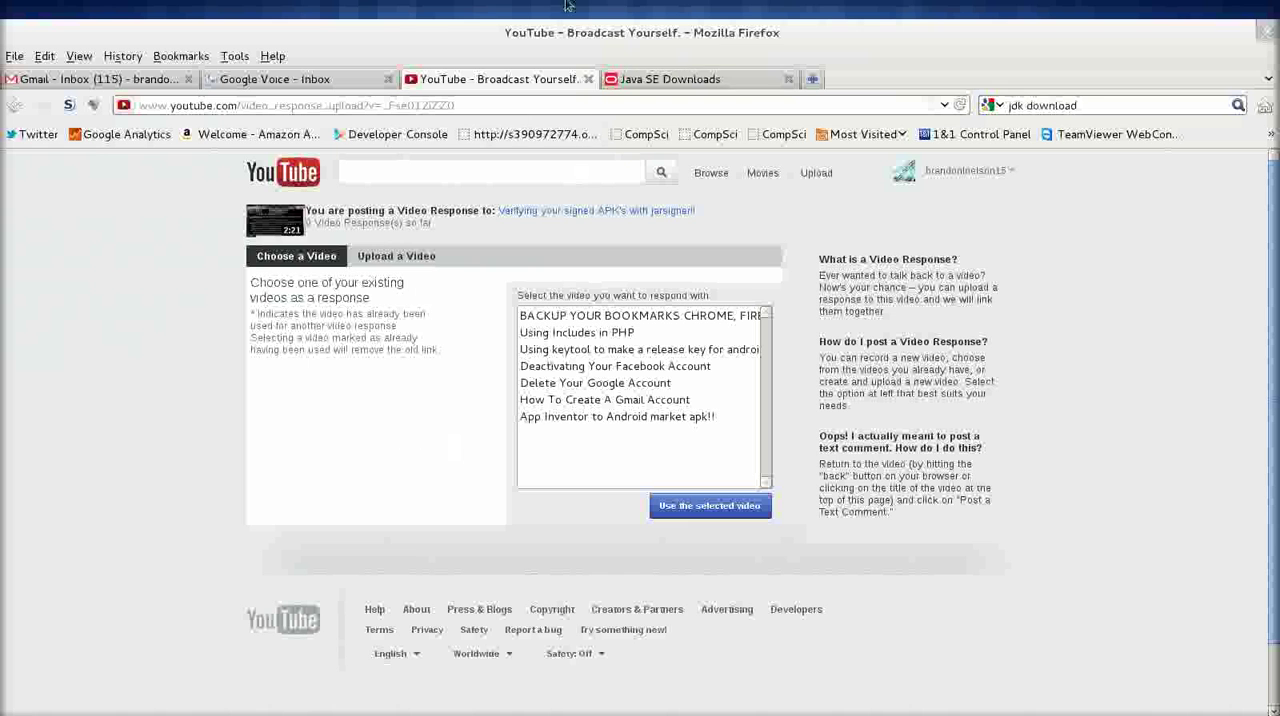
# Step: Show Oracle's Java SE Downloads page and restore Firefox to a smaller, lowered window
pyautogui.click(650, 79)
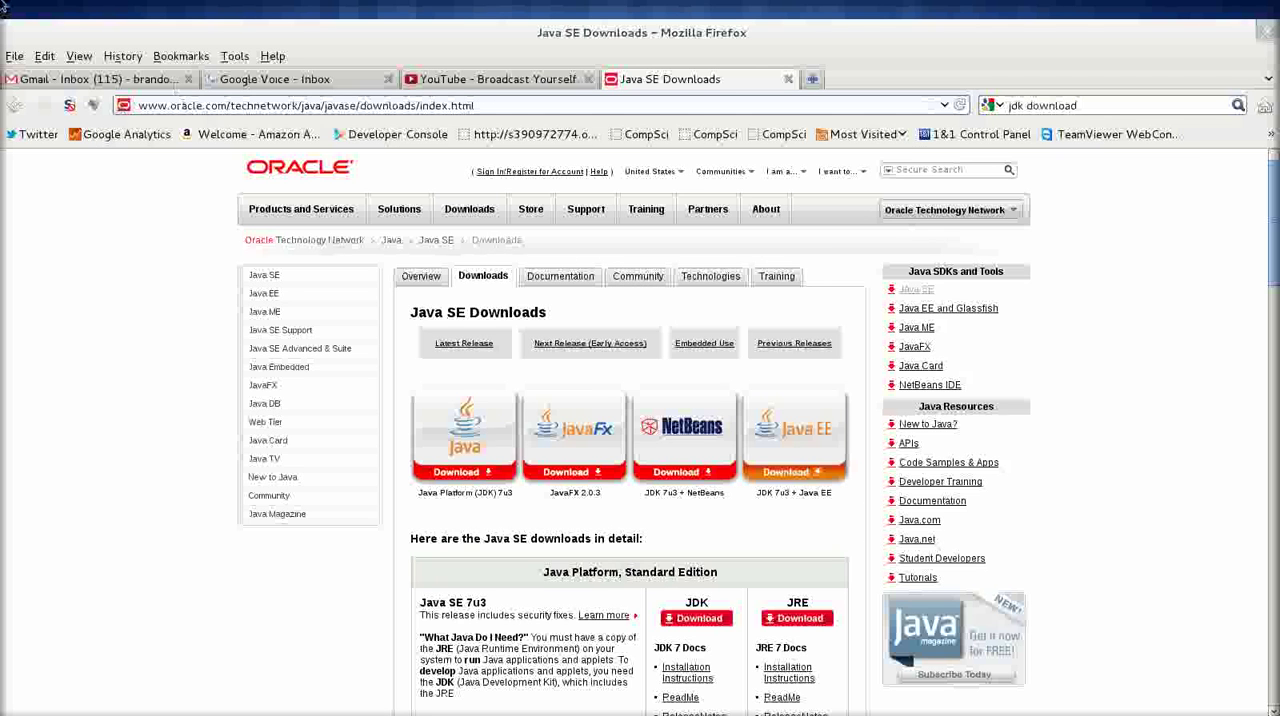
pyautogui.moveTo(580, 25); pyautogui.dragTo(400, 5)
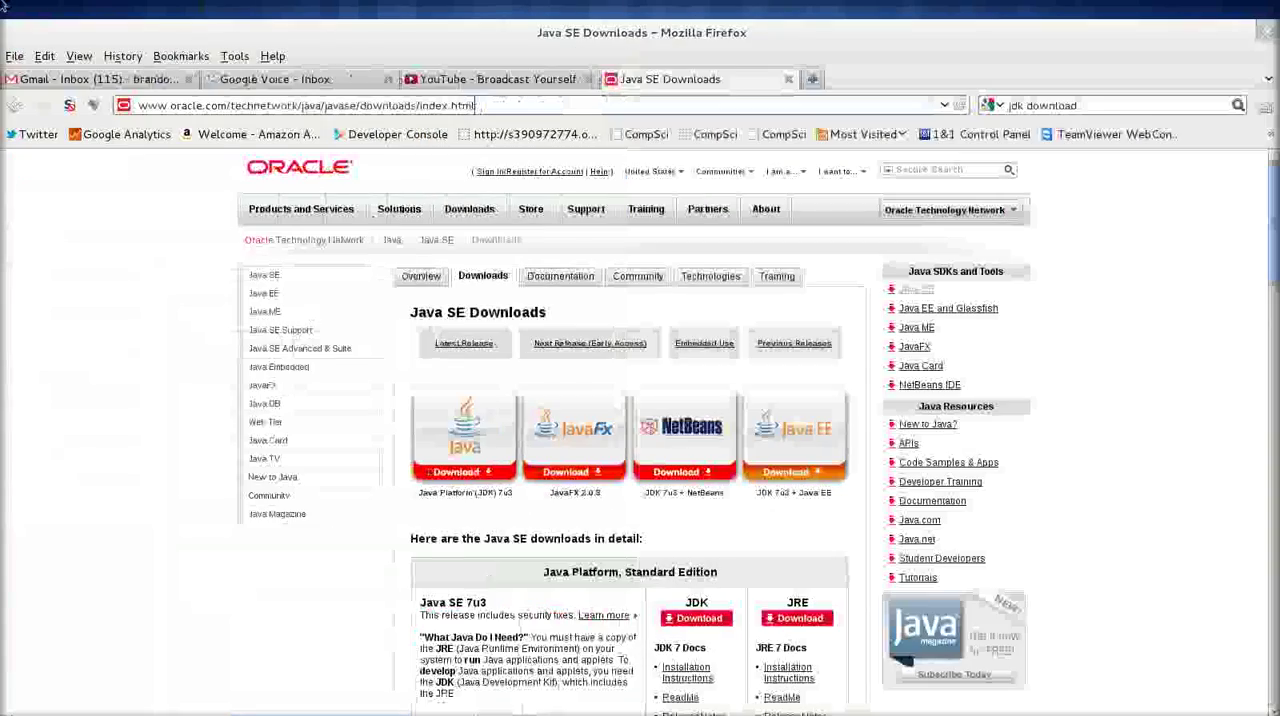
pyautogui.moveTo(640, 32); pyautogui.dragTo(700, 205)
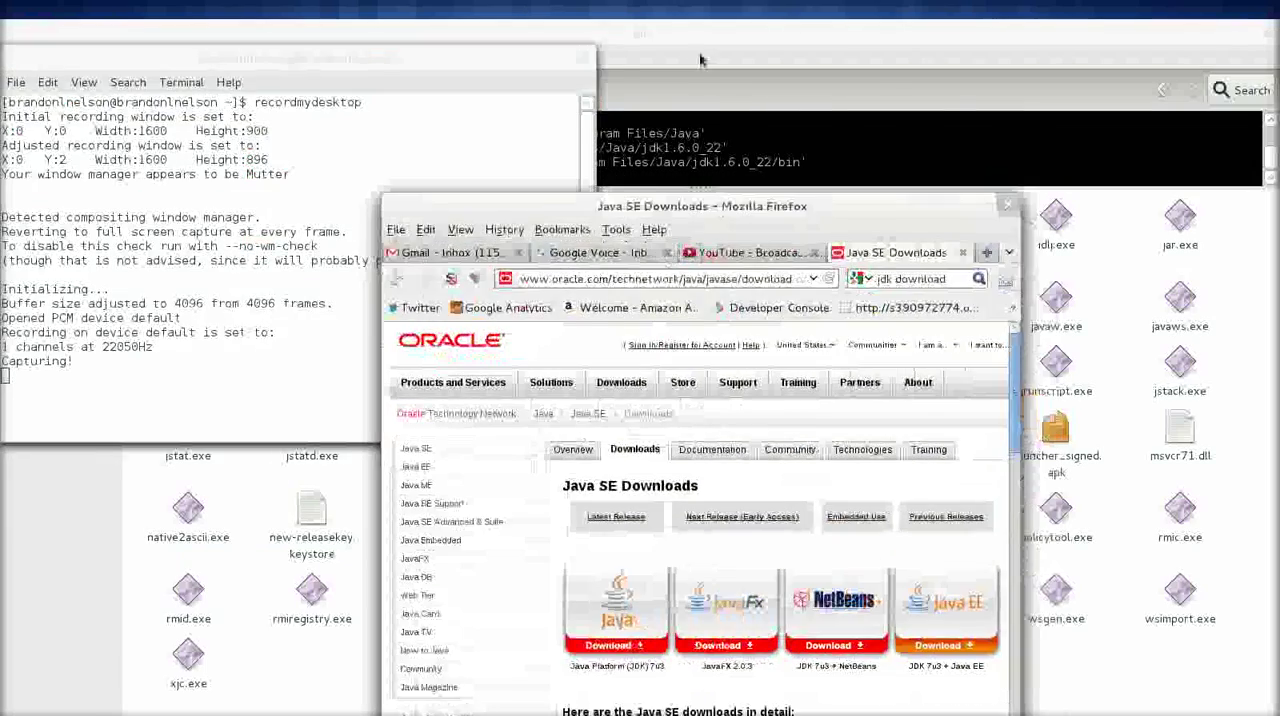
# Step: In the file manager, open OS > Program Files > Java > jdk1.6.0_22
pyautogui.click(700, 58)
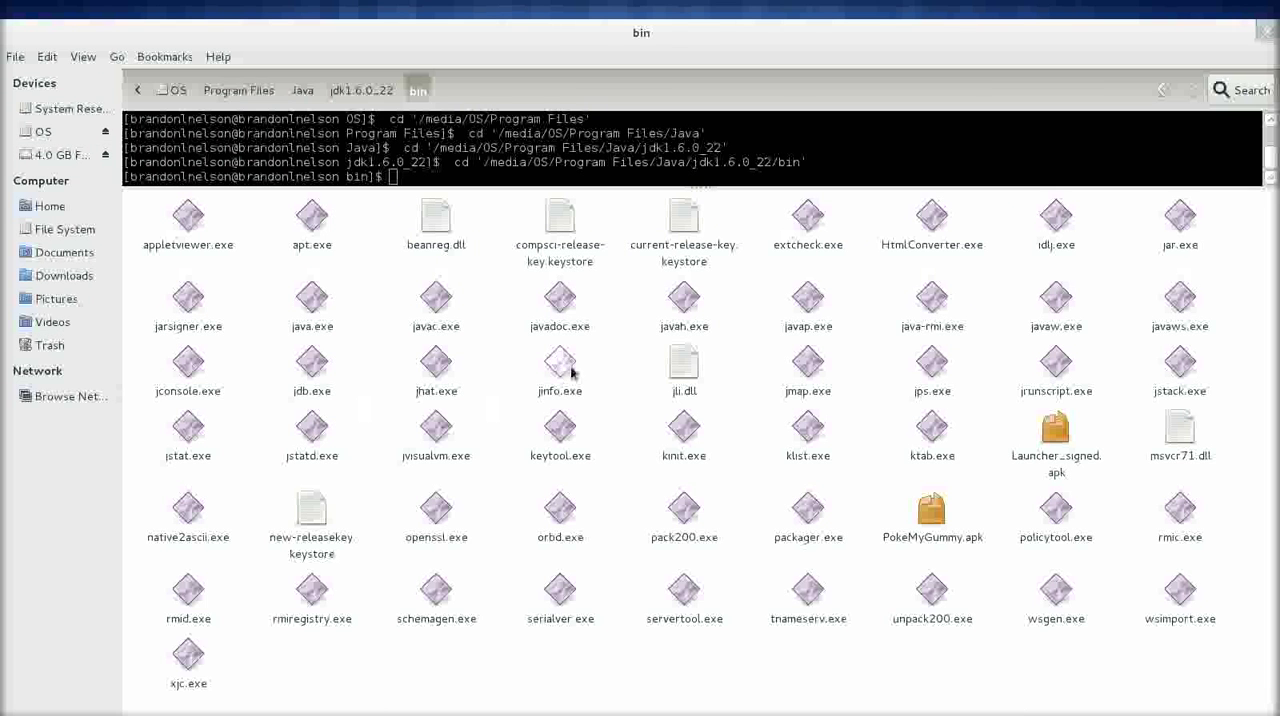
pyautogui.click(43, 131)
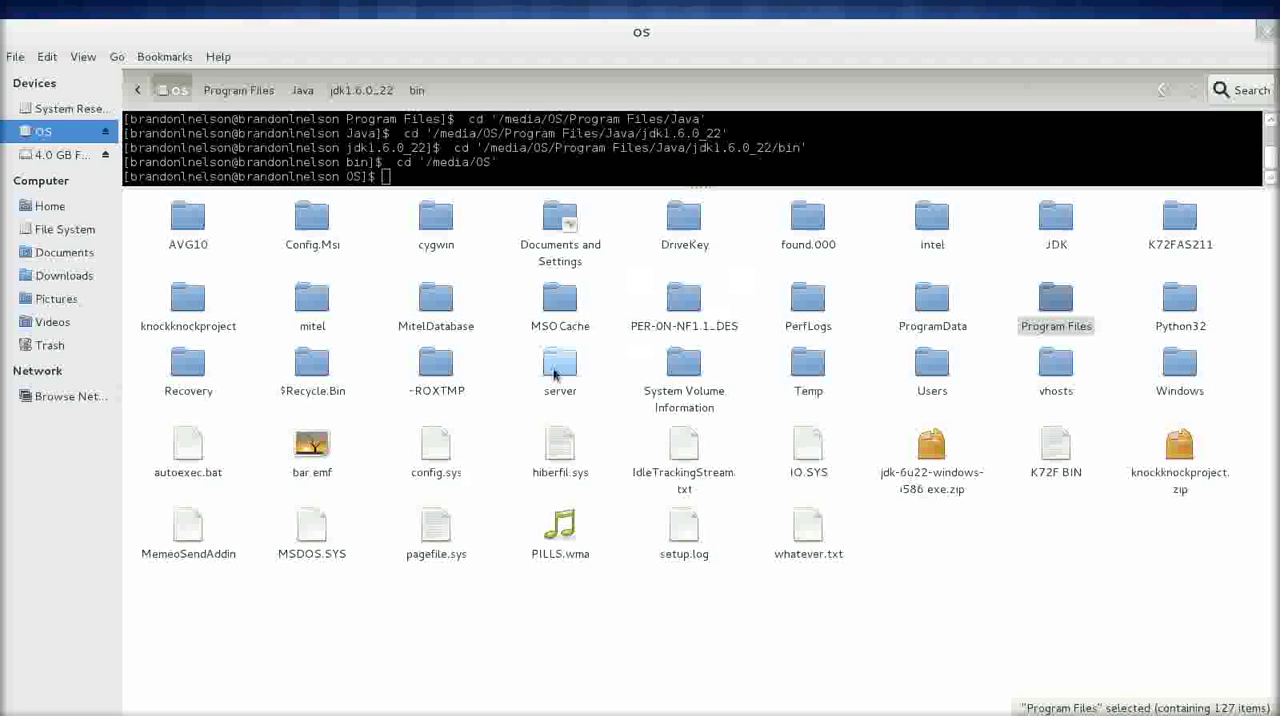
pyautogui.doubleClick(1056, 325)
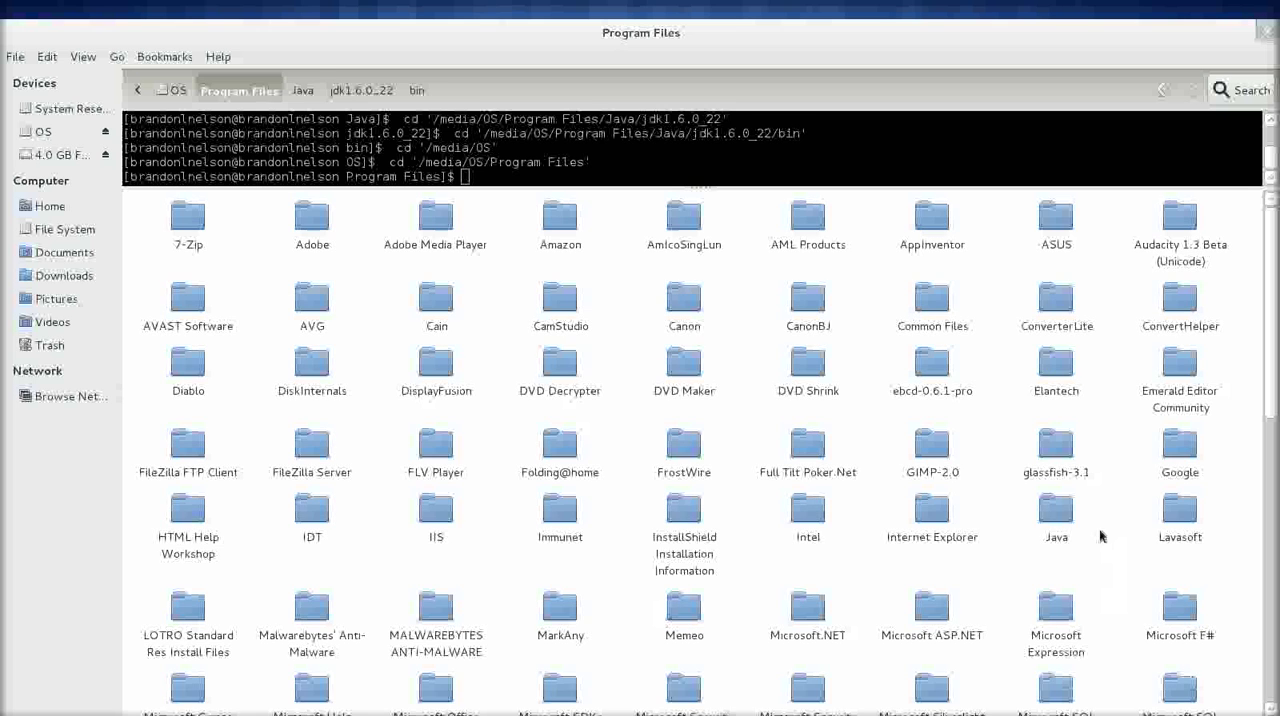
pyautogui.doubleClick(1056, 512)
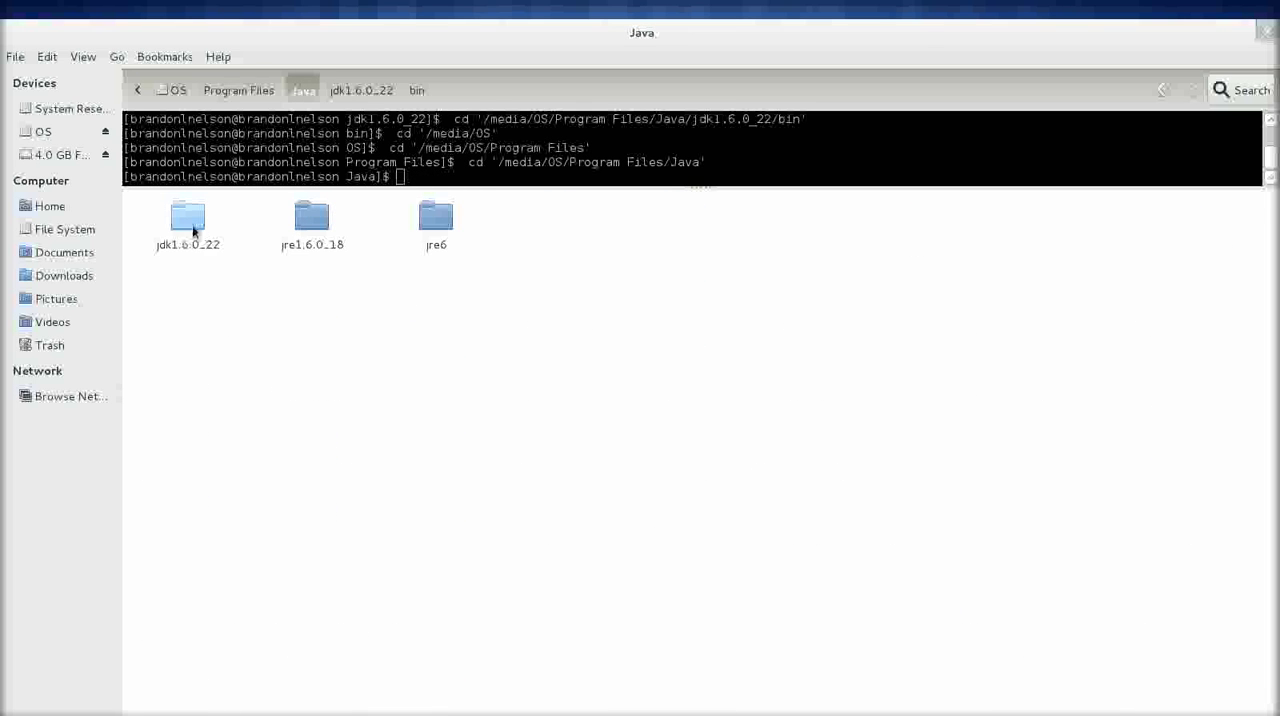
pyautogui.click(193, 232)
pyautogui.click(183, 297)
pyautogui.click(186, 240)
pyautogui.doubleClick(186, 240)
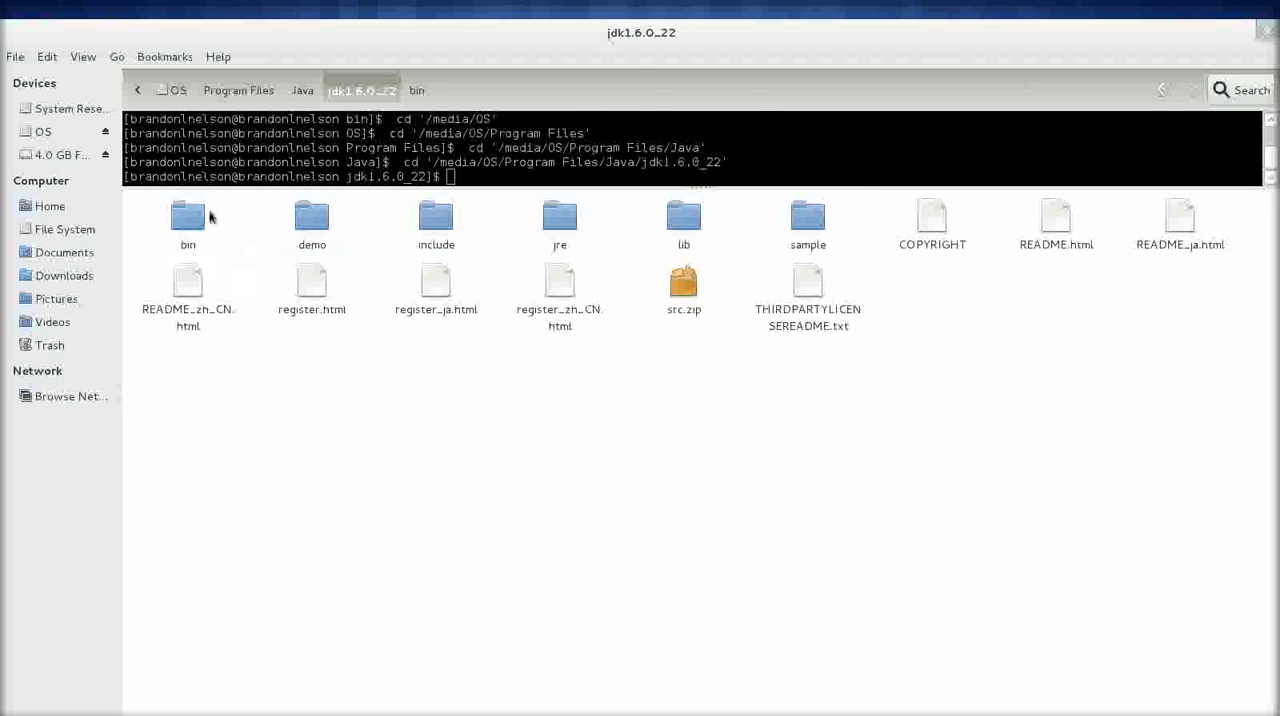
# Step: Open the jdk1.6.0_22 bin folder and highlight jarsigner.exe to show its size
pyautogui.click(188, 222)
pyautogui.doubleClick(188, 222)
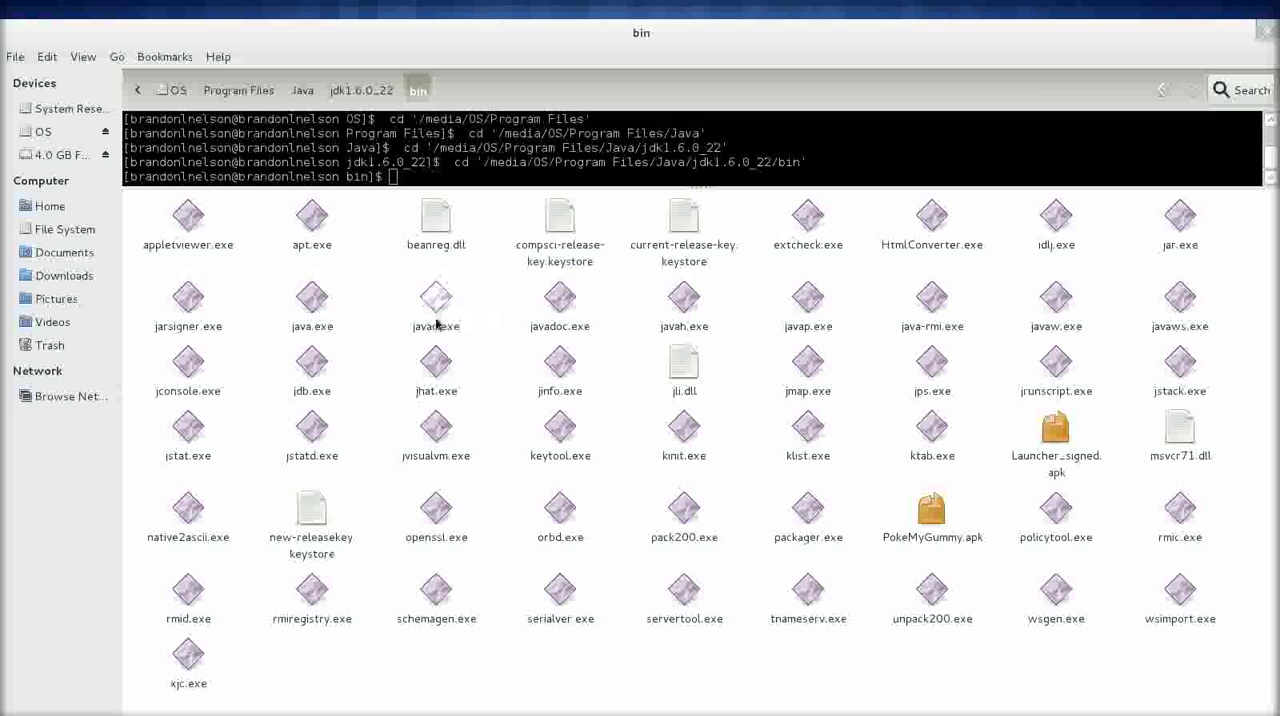
pyautogui.click(188, 305)
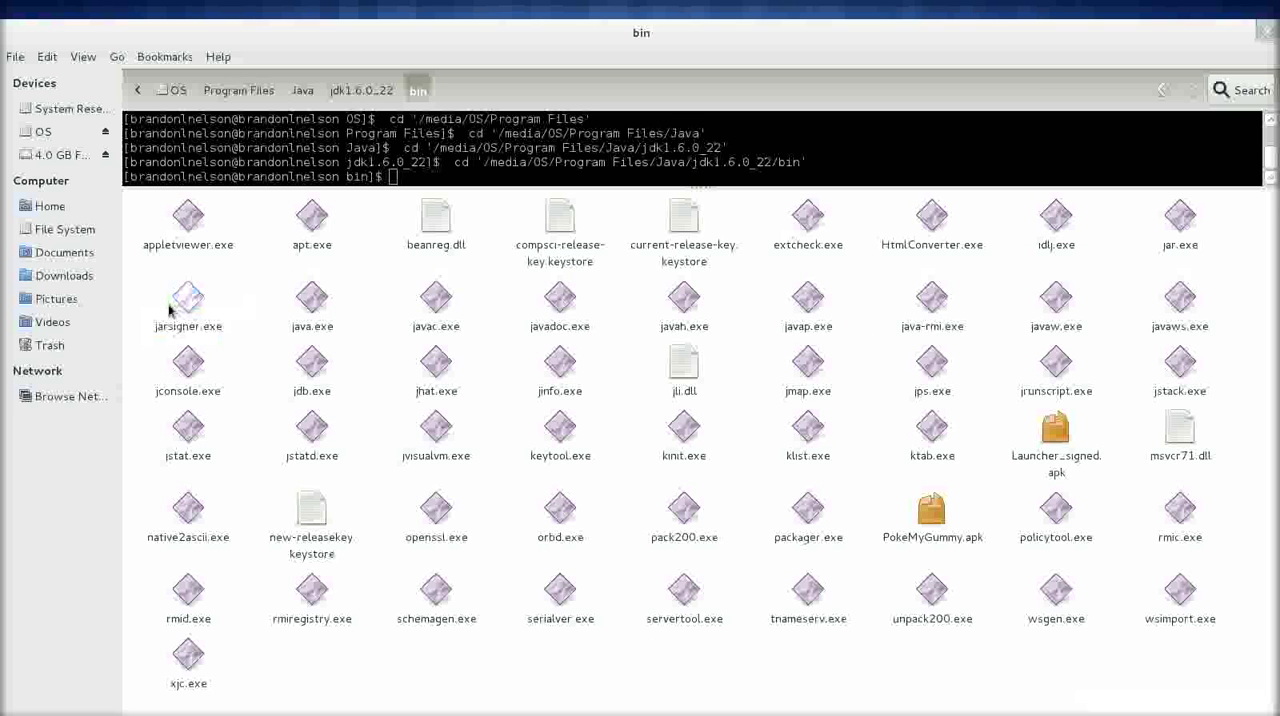
pyautogui.click(172, 308)
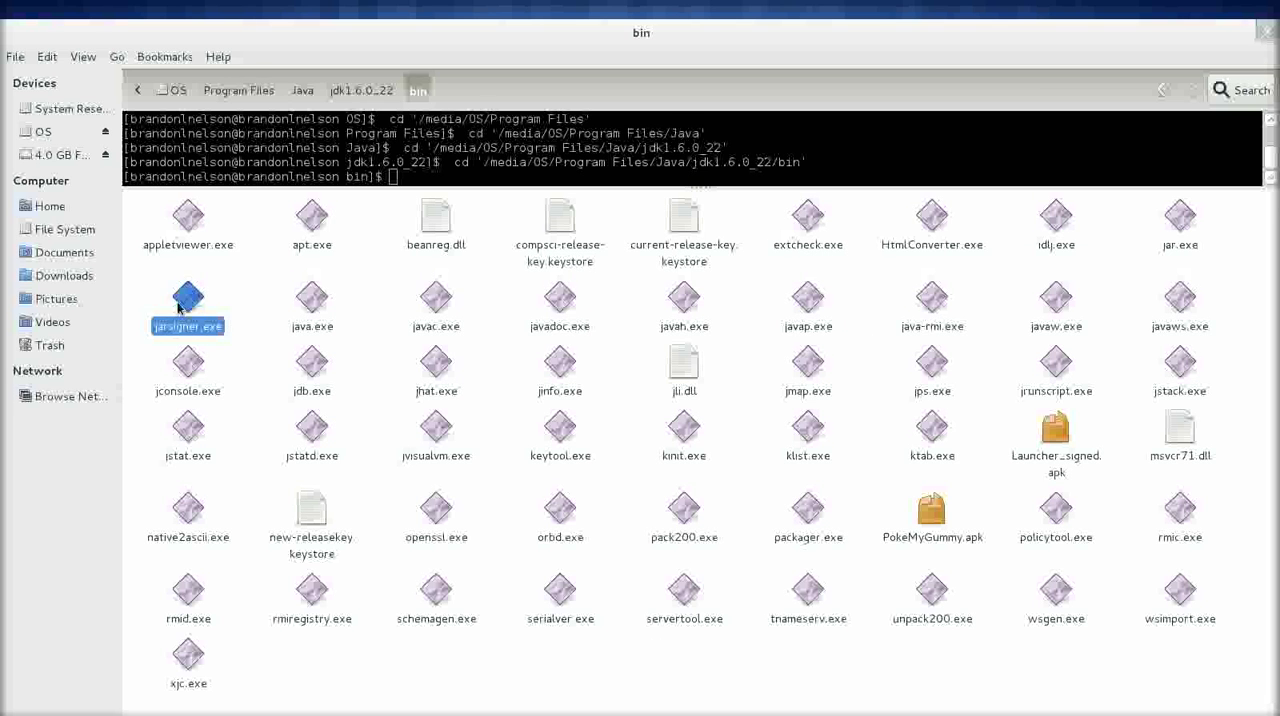
pyautogui.click(249, 288)
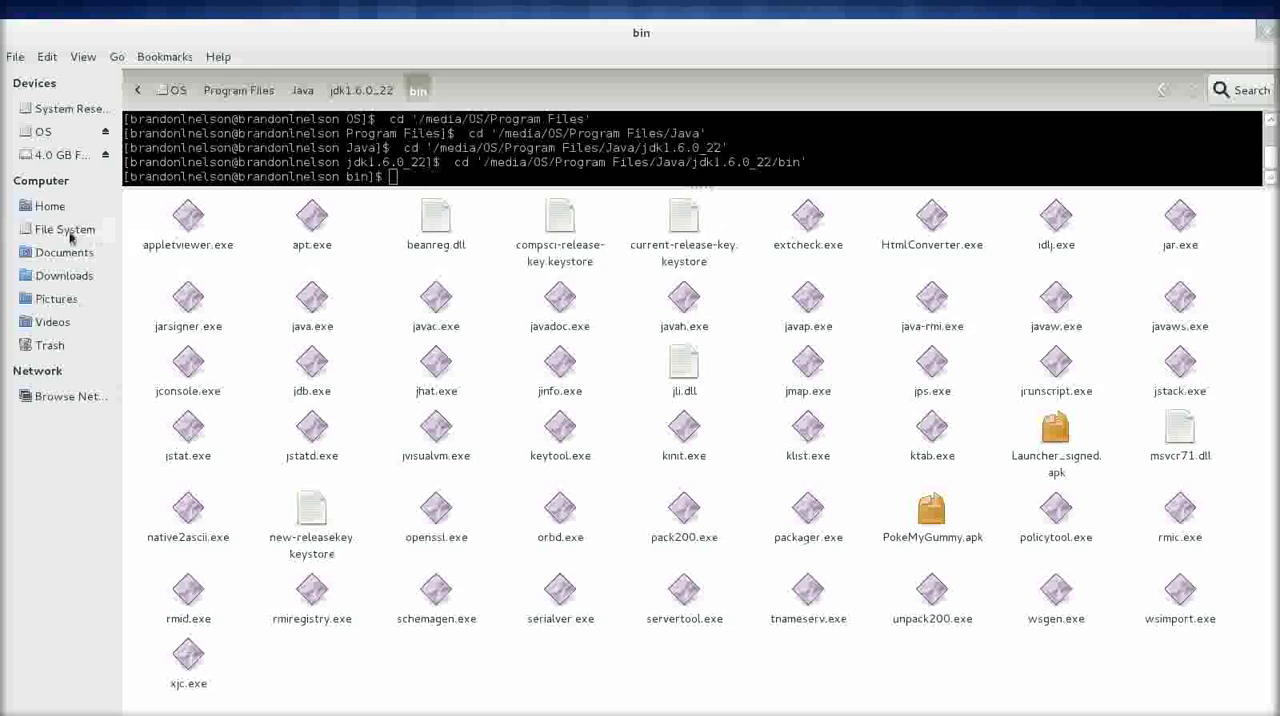
# Step: Browse from File System into /usr, peek into lib, and return to /usr
pyautogui.click(65, 229)
pyautogui.doubleClick(443, 355)
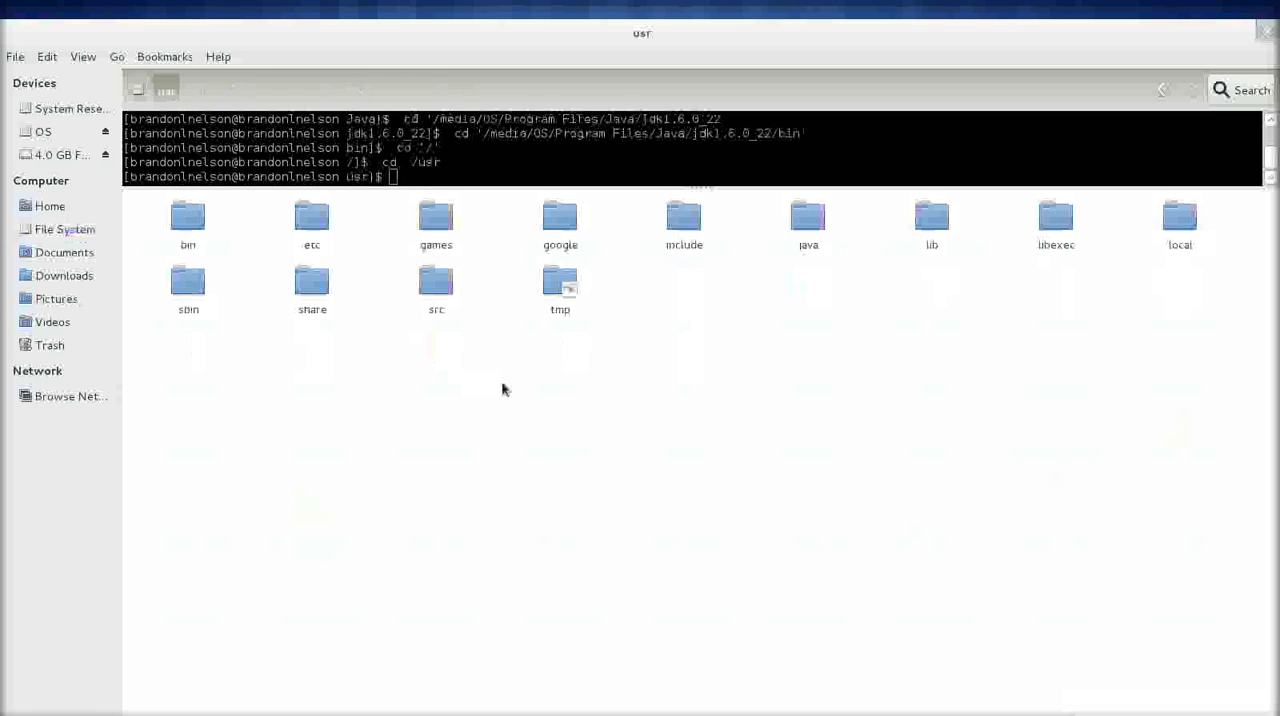
pyautogui.doubleClick(931, 218)
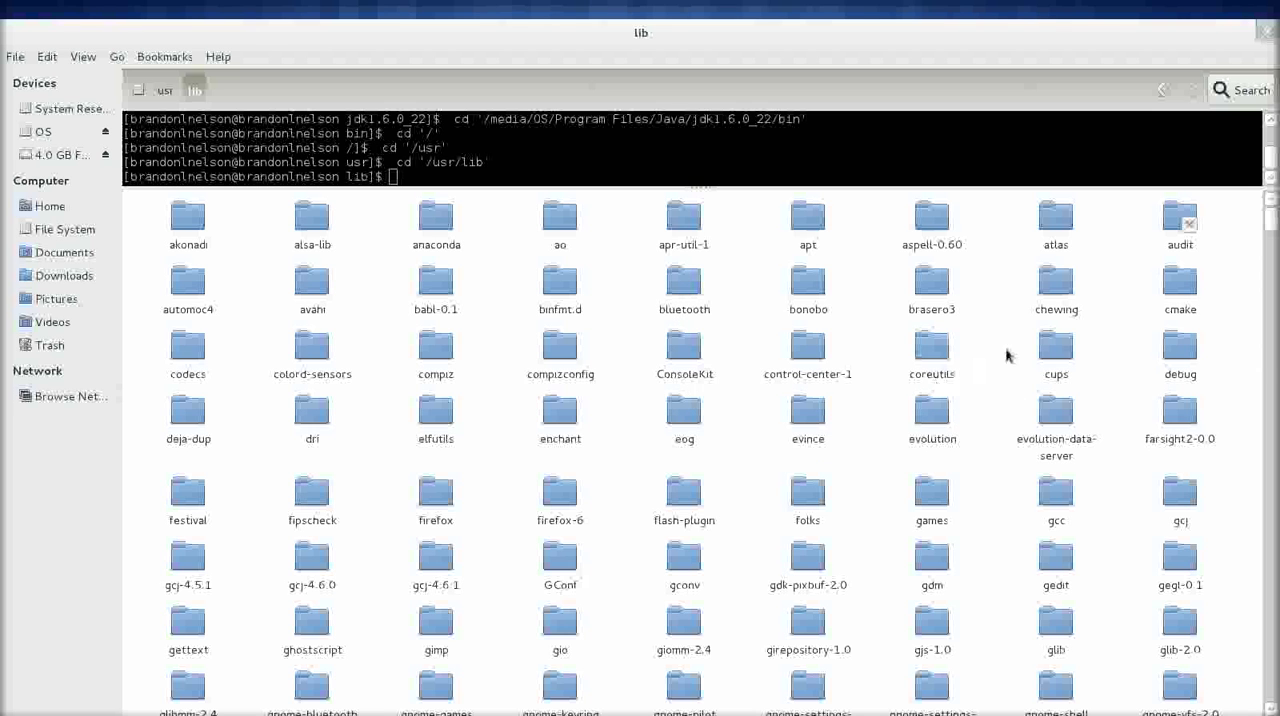
pyautogui.click(166, 91)
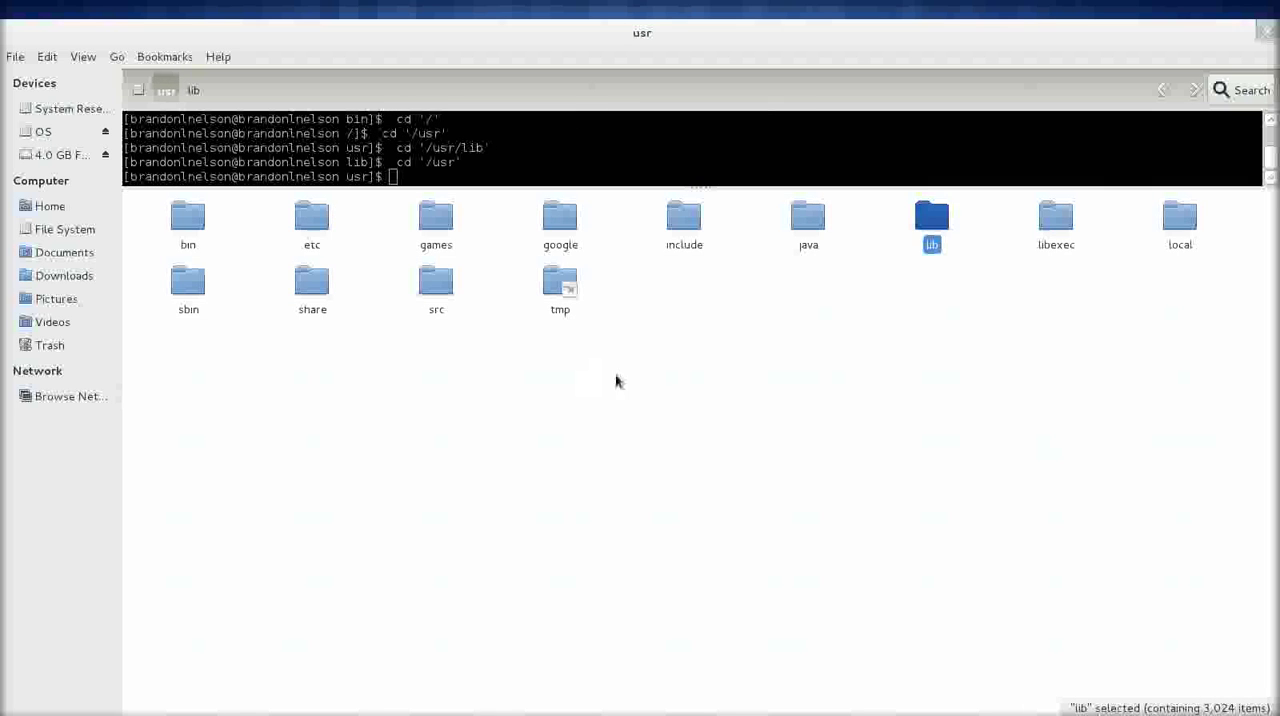
# Step: Open /usr/java/jdk1.7.0_03/bin and highlight jarsigner among the JDK tools
pyautogui.doubleClick(808, 222)
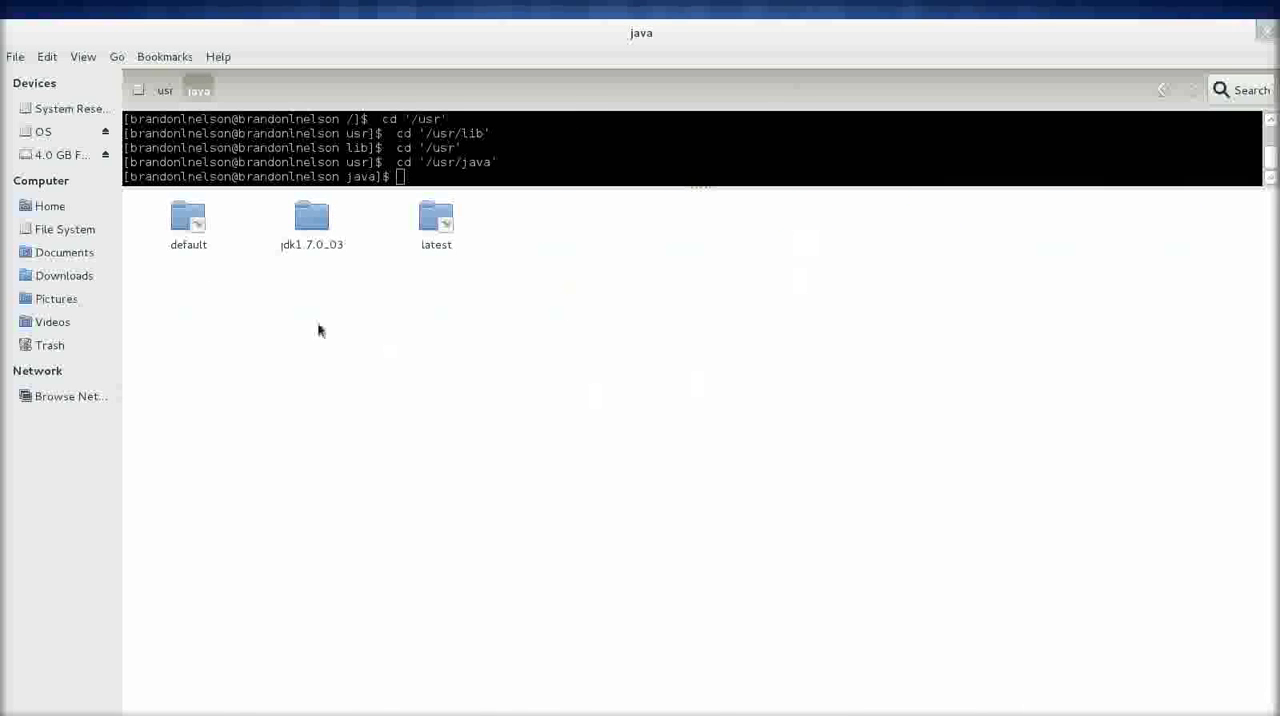
pyautogui.doubleClick(311, 230)
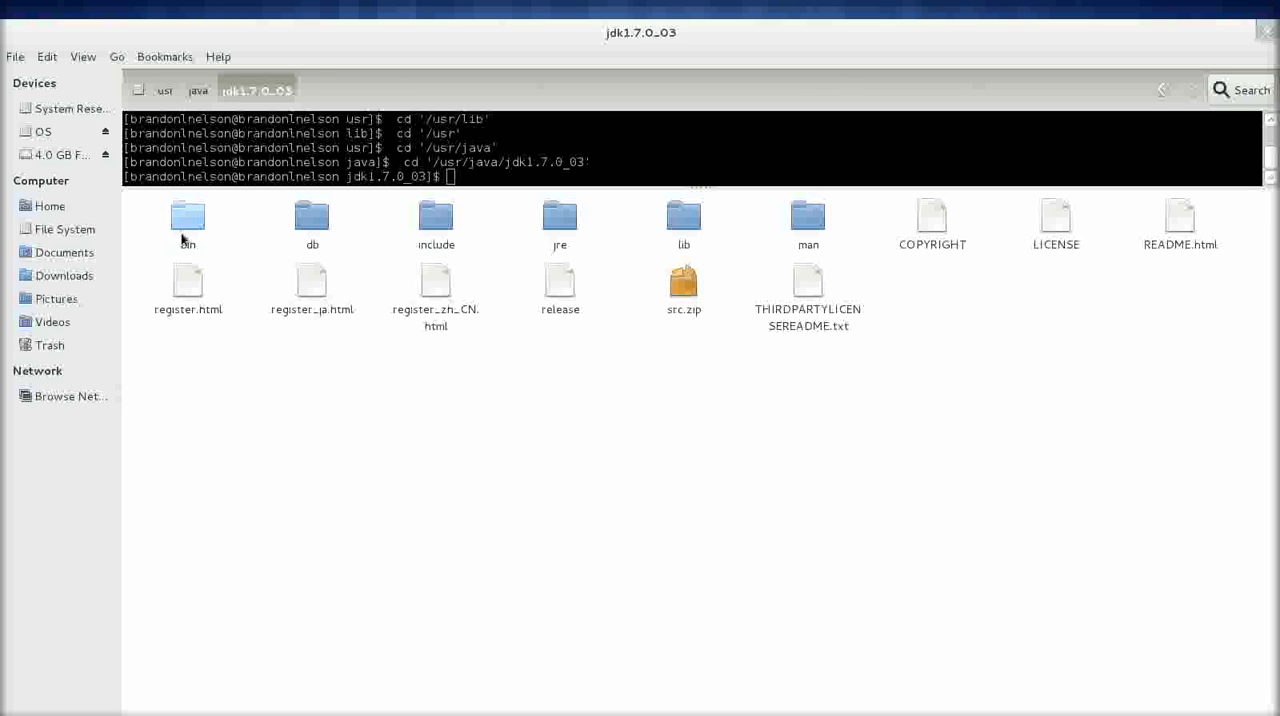
pyautogui.doubleClick(188, 222)
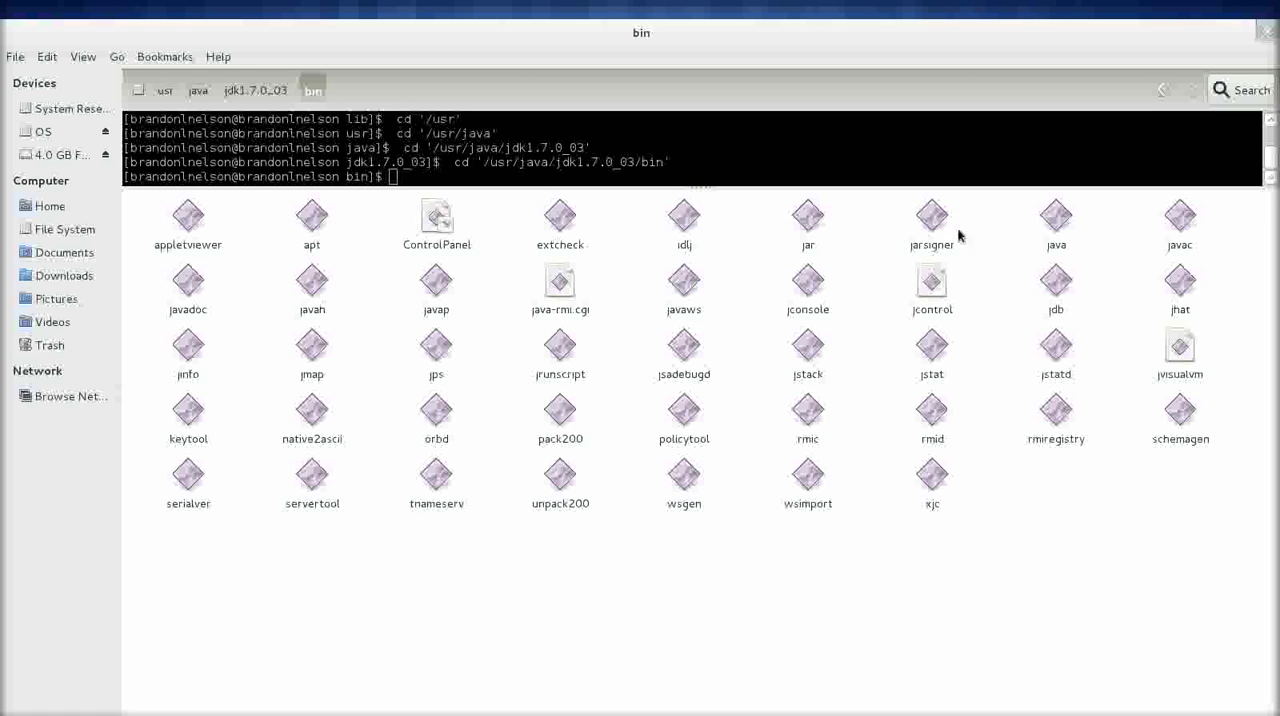
pyautogui.click(932, 220)
pyautogui.click(985, 325)
# Step: Close the file manager and maximize Firefox on the Oracle downloads page
pyautogui.click(1266, 31)
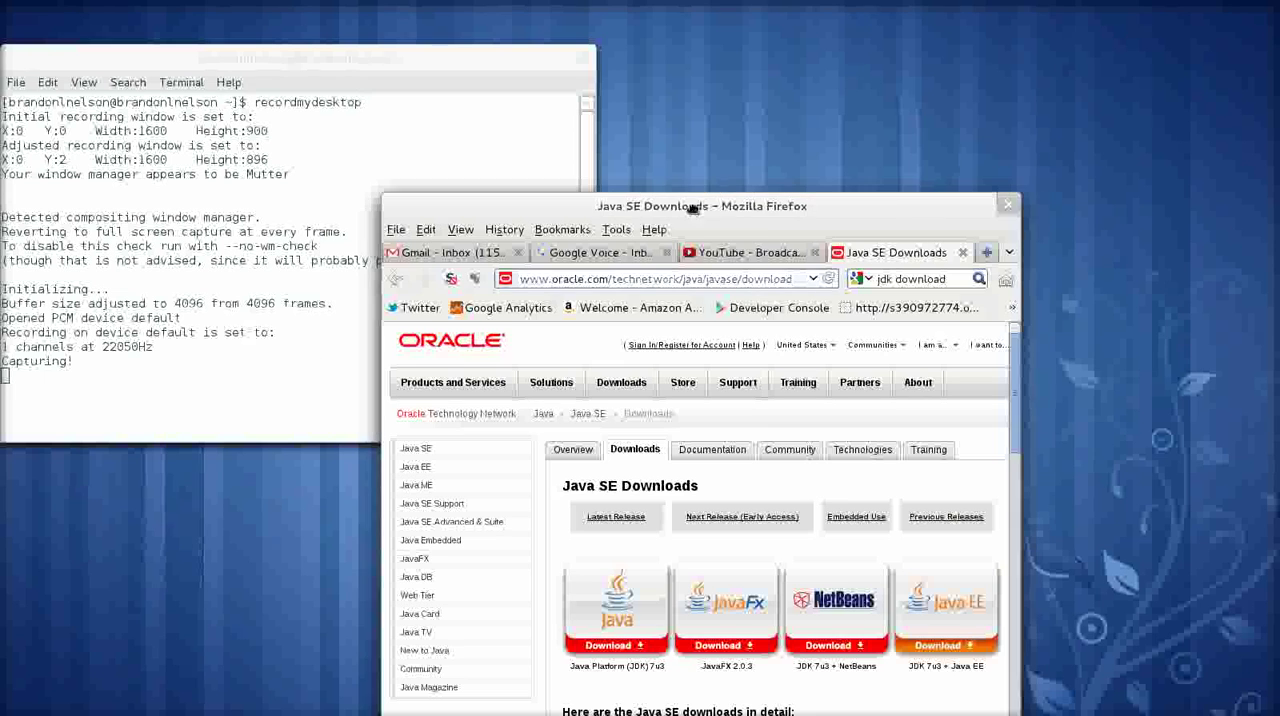
pyautogui.doubleClick(695, 207)
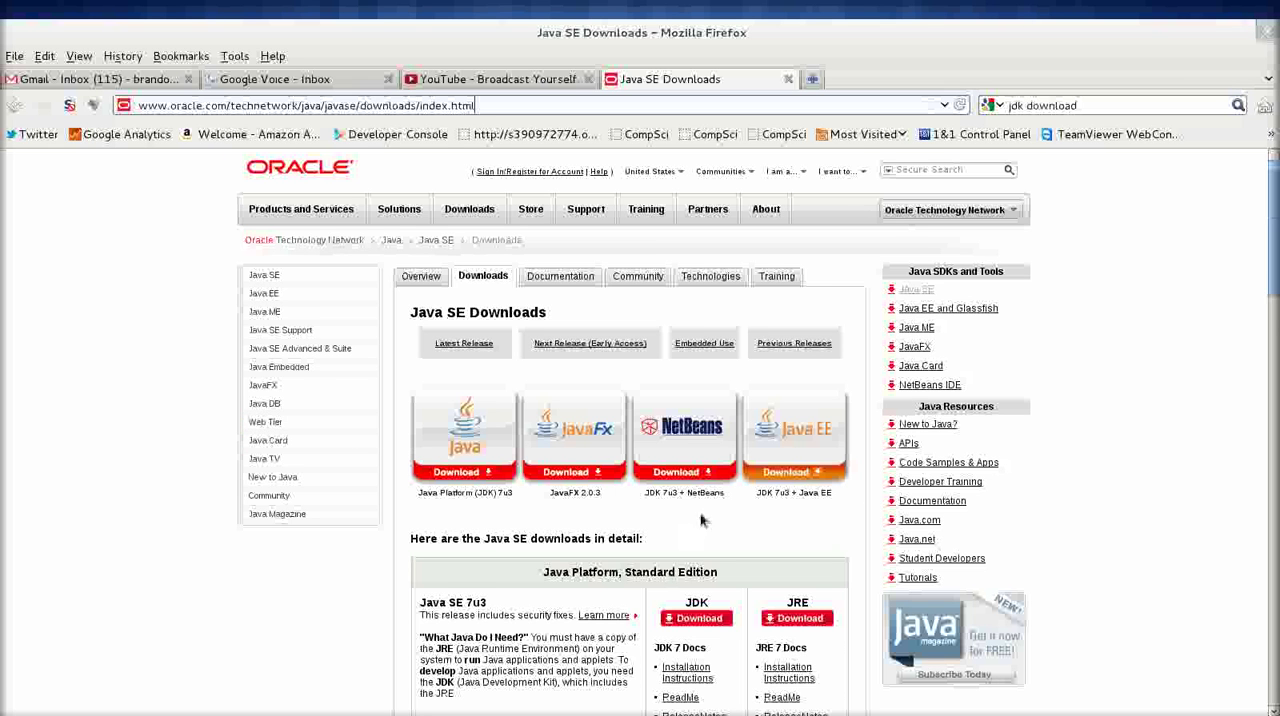
pyautogui.scroll(-4, 700, 520)
pyautogui.scroll(-3, 700, 400)
pyautogui.scroll(-1, 600, 450)
pyautogui.scroll(3, 461, 485)
pyautogui.scroll(4, 461, 450)
pyautogui.scroll(2, 400, 400)
pyautogui.scroll(-1, 500, 450)
pyautogui.scroll(-2, 672, 575)
pyautogui.scroll(-2, 600, 500)
pyautogui.scroll(-2, 550, 450)
pyautogui.scroll(-1, 469, 352)
pyautogui.scroll(1, 580, 320)
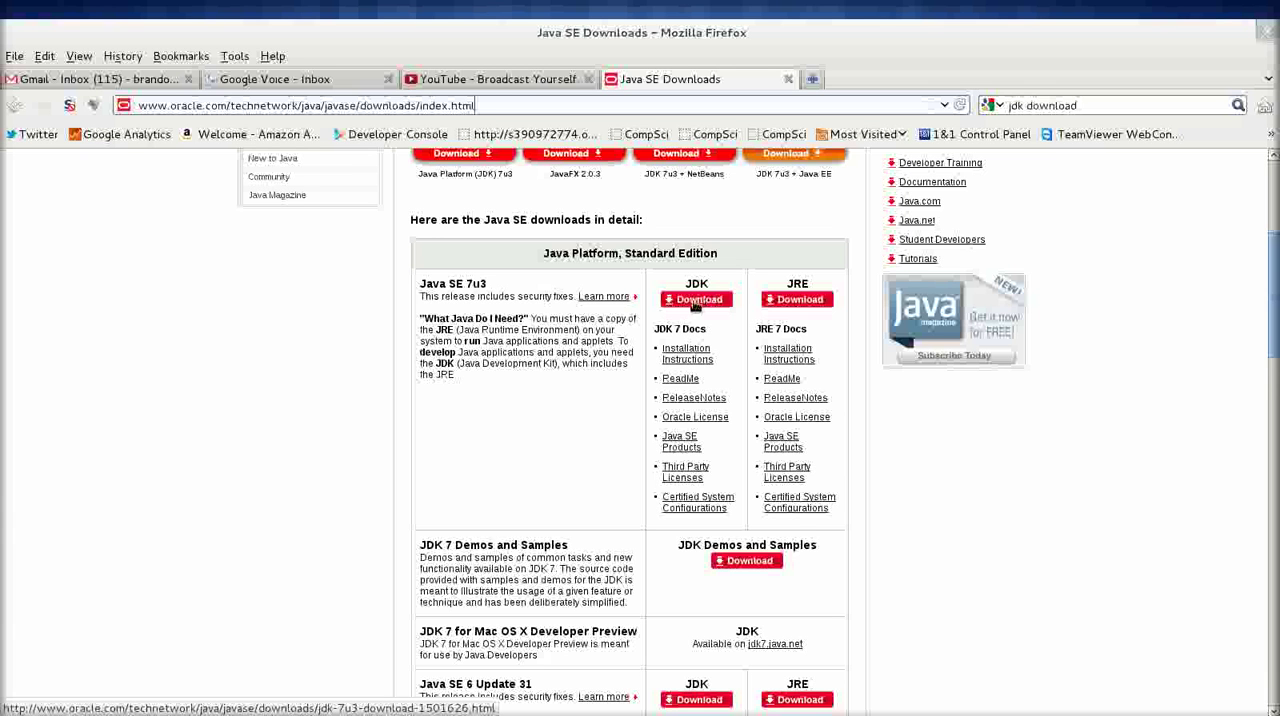
pyautogui.scroll(-1, 697, 305)
pyautogui.scroll(-3, 692, 178)
pyautogui.scroll(-5, 692, 182)
pyautogui.scroll(-3, 692, 185)
pyautogui.scroll(-3, 680, 185)
pyautogui.scroll(5, 660, 280)
pyautogui.scroll(5, 668, 326)
pyautogui.scroll(3, 668, 326)
pyautogui.scroll(3, 668, 326)
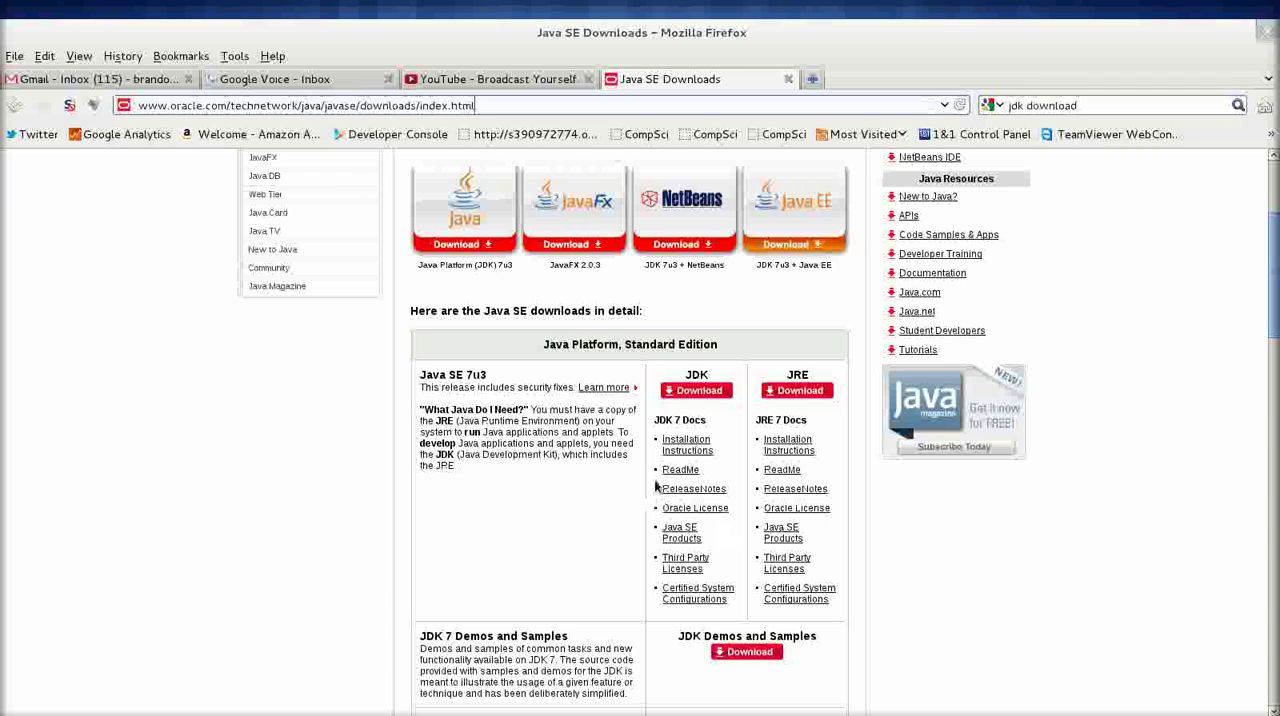